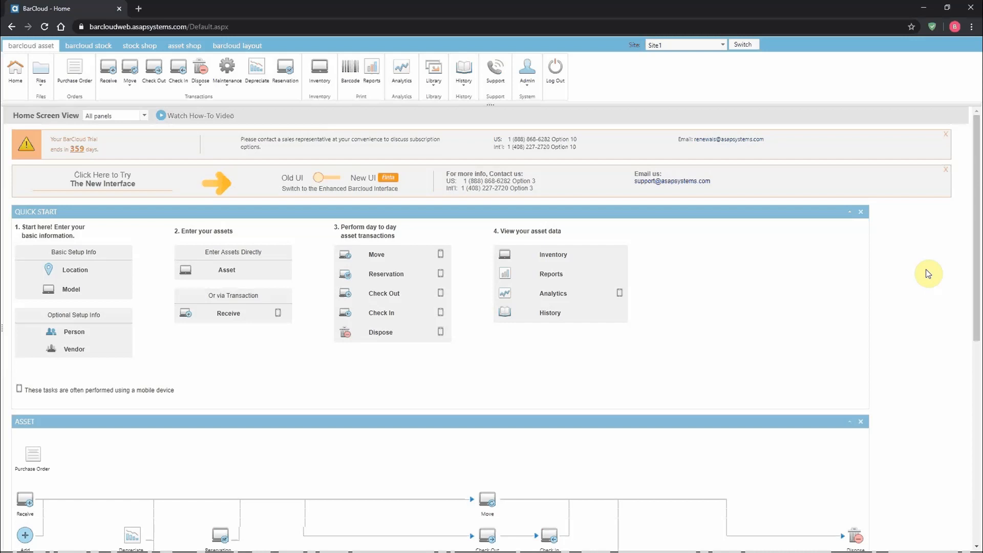
In the asset shop, add the hP PRINTER items 58-00001 and E1532 to the custody request.
click(195, 47)
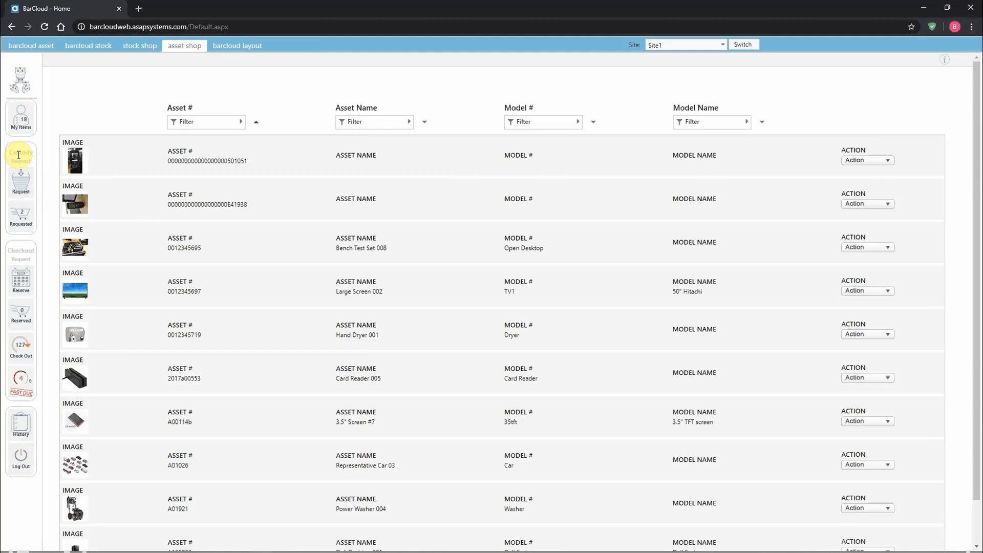
click(25, 188)
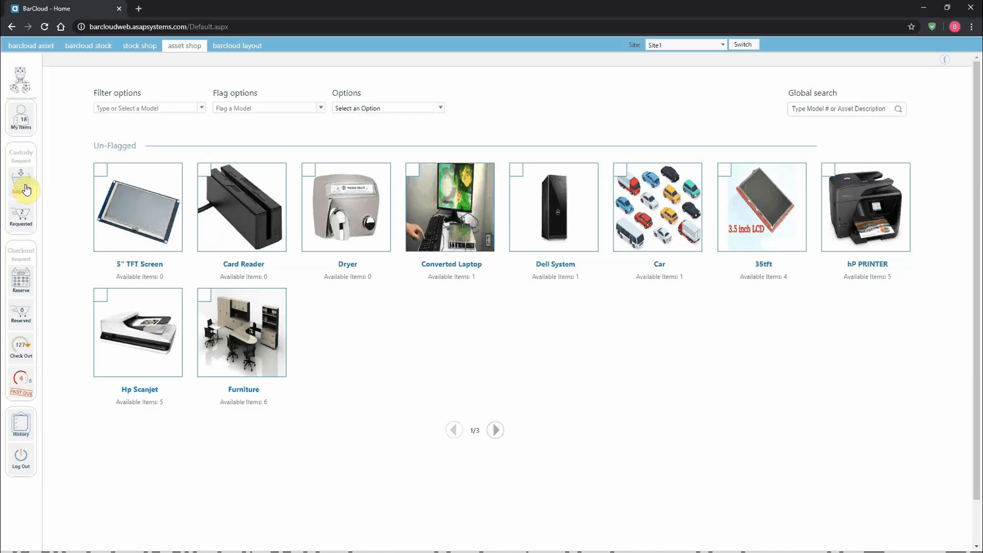
click(26, 189)
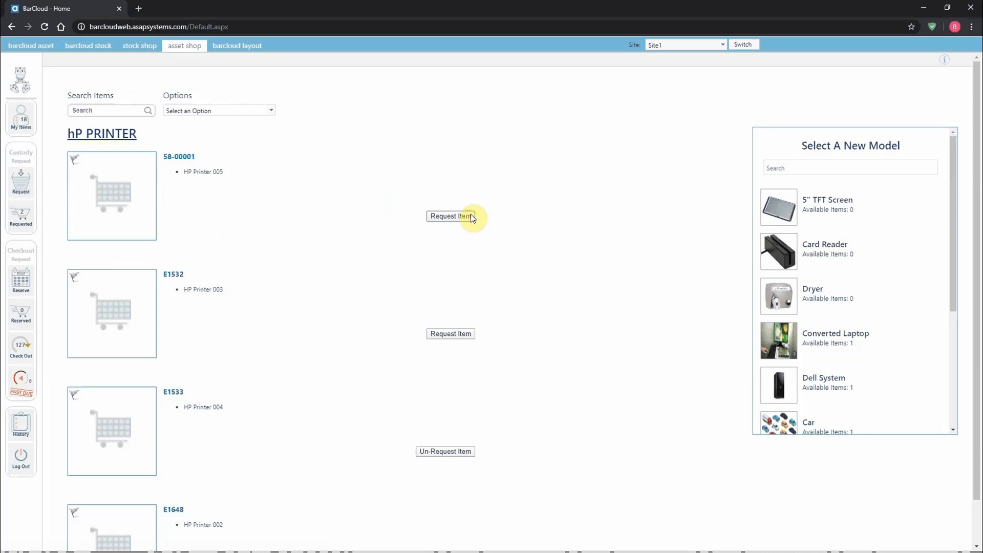
click(470, 216)
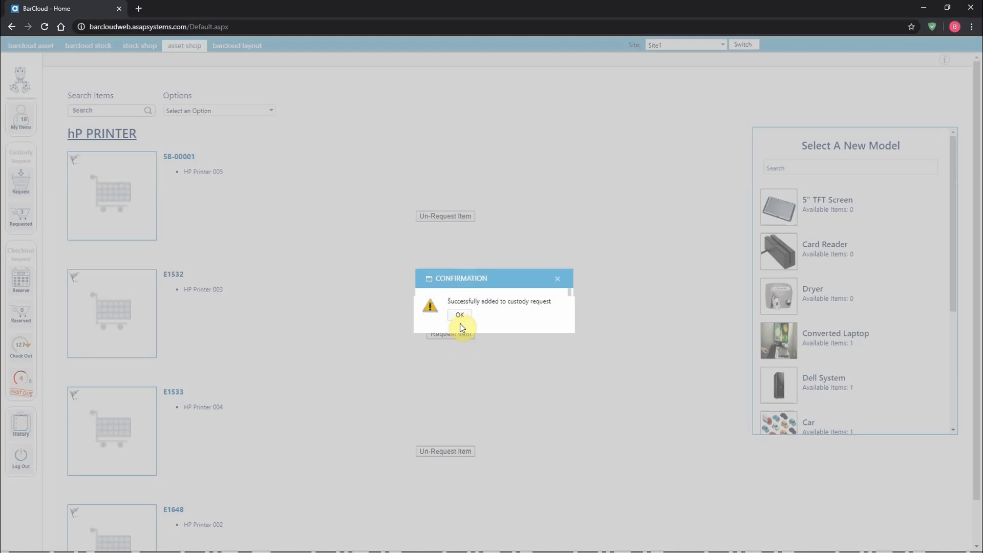
click(459, 317)
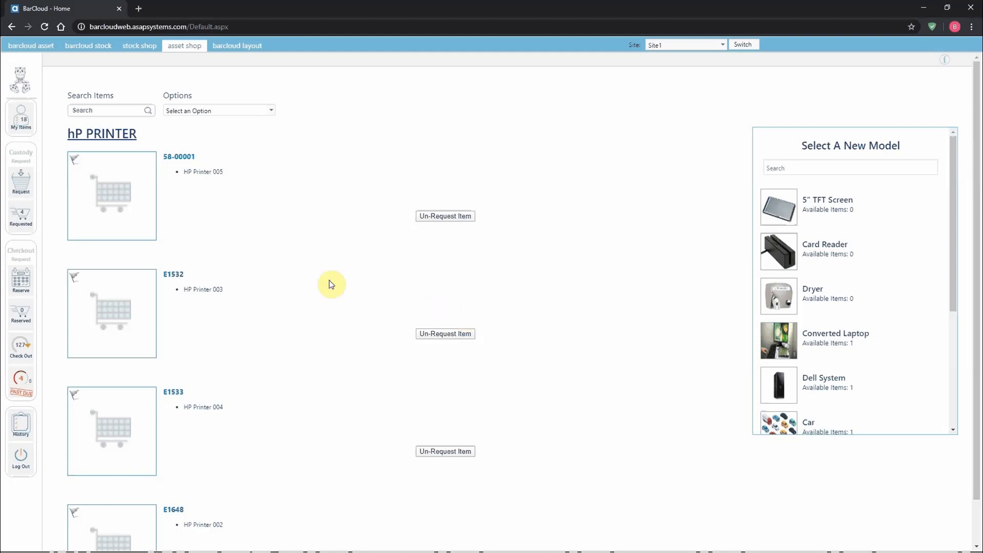
Submit the custody request for the four pending printers with the preset location.
click(20, 221)
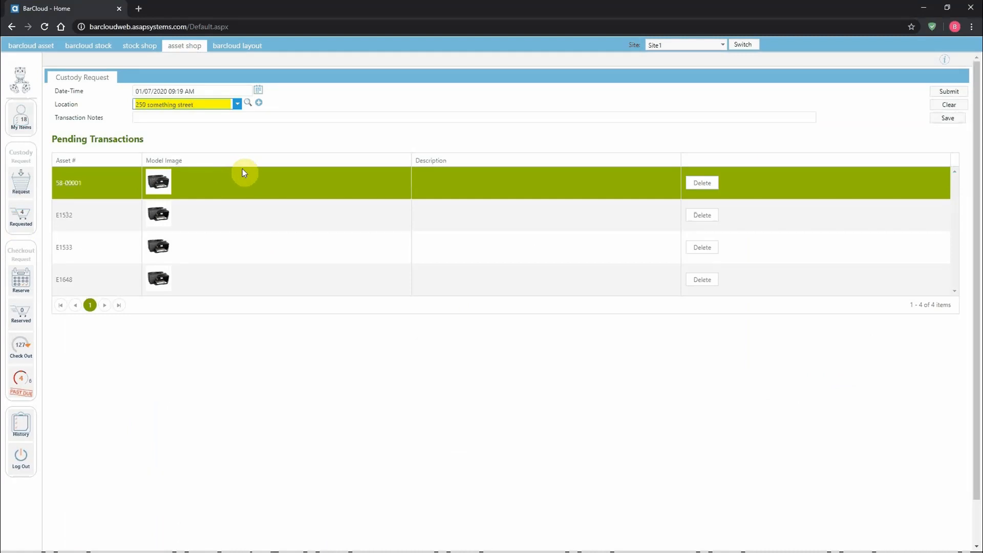
click(949, 92)
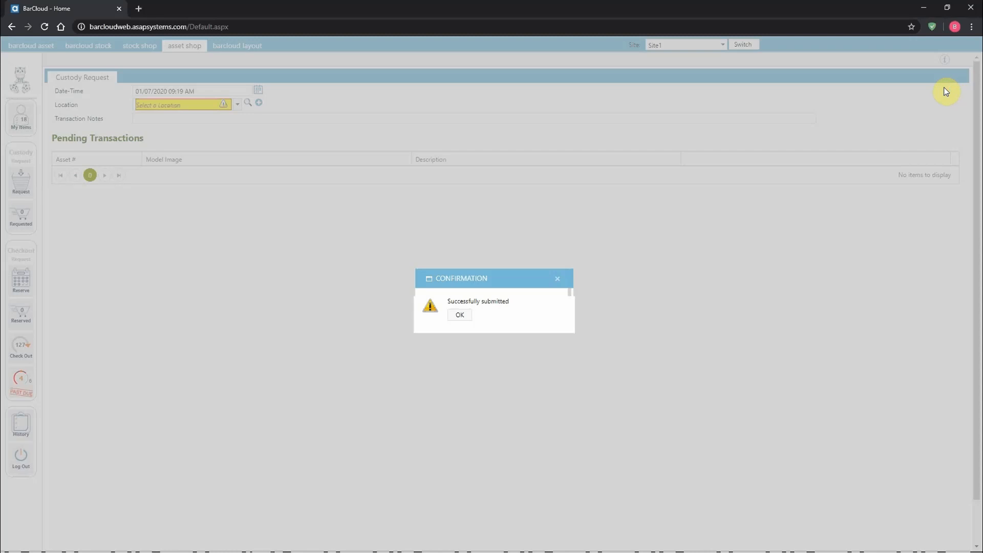
click(456, 315)
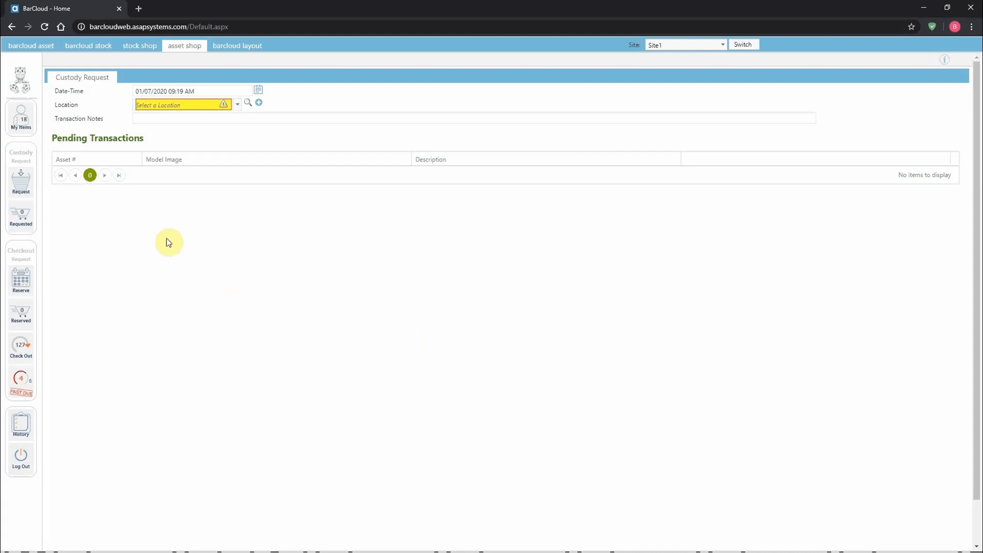
Request the return of the asset ending in E41938 from the list of items in custody.
click(23, 119)
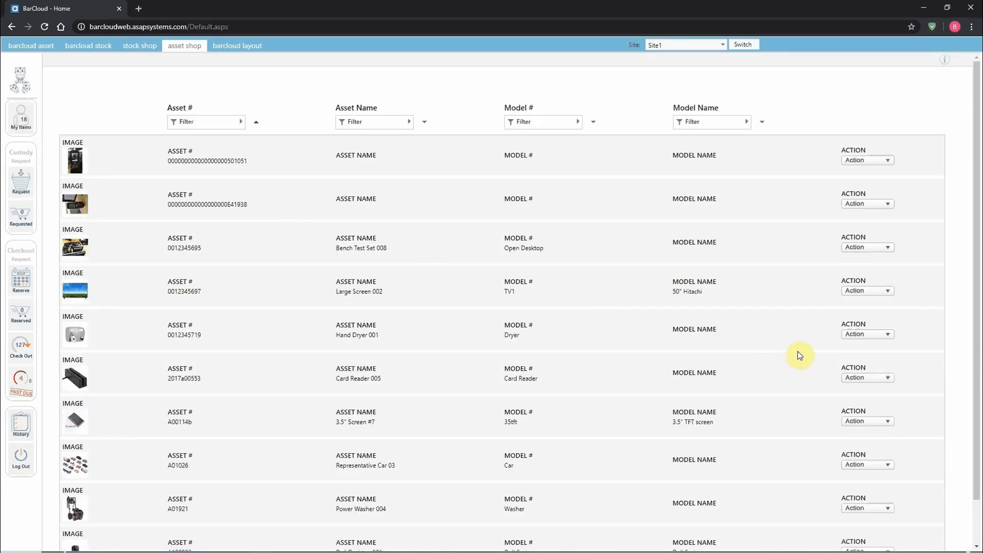
click(859, 205)
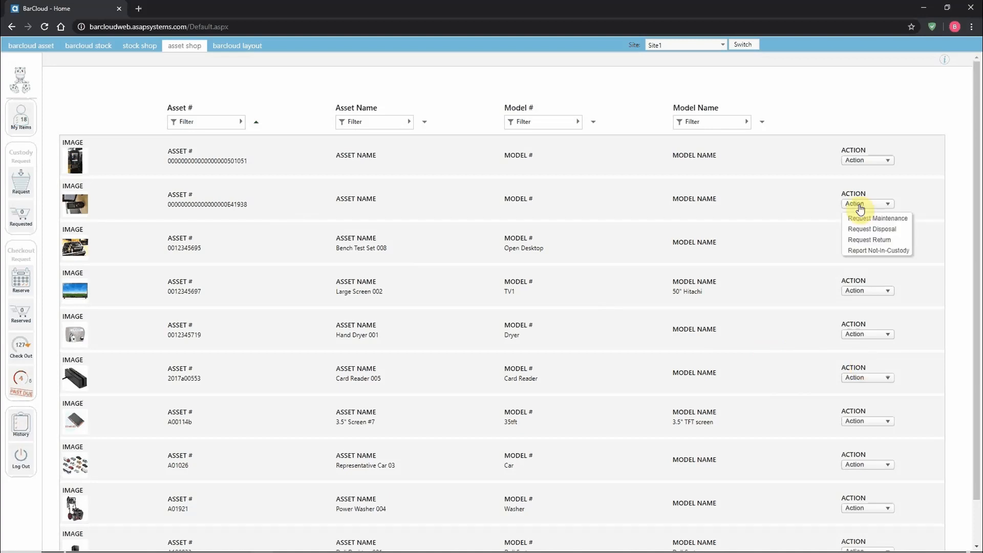
click(869, 241)
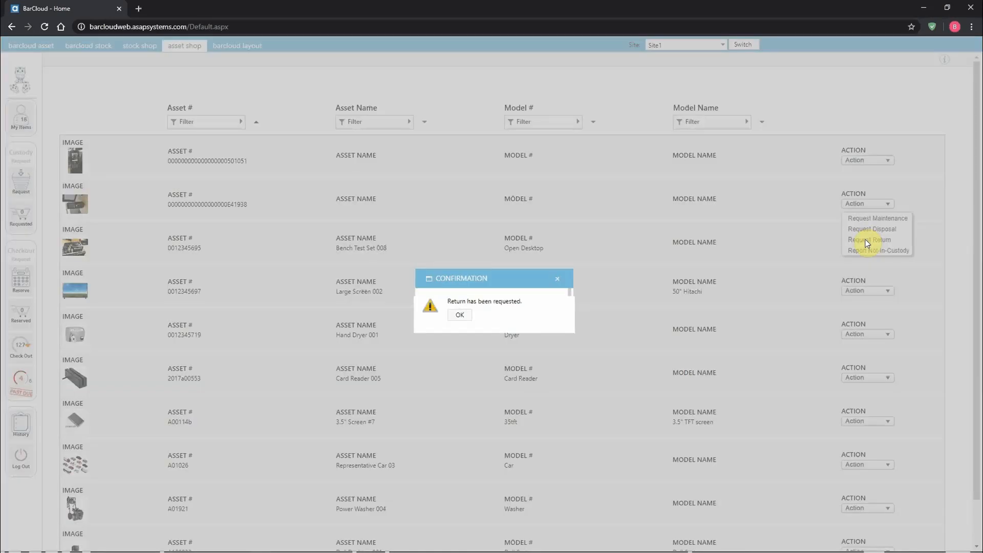
click(462, 314)
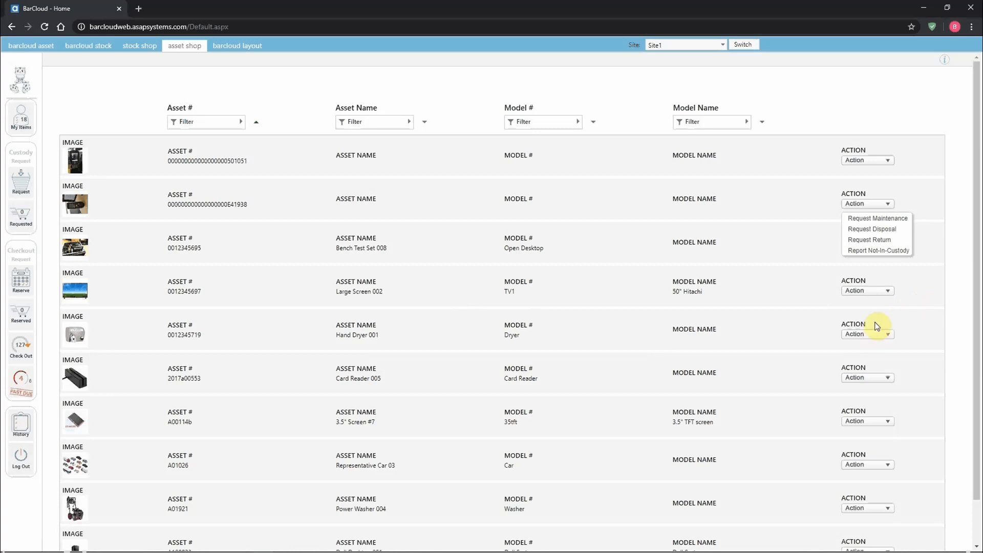
Request maintenance for the asset ending in E41938 with priority Important and maintenance type Reboot.
click(878, 218)
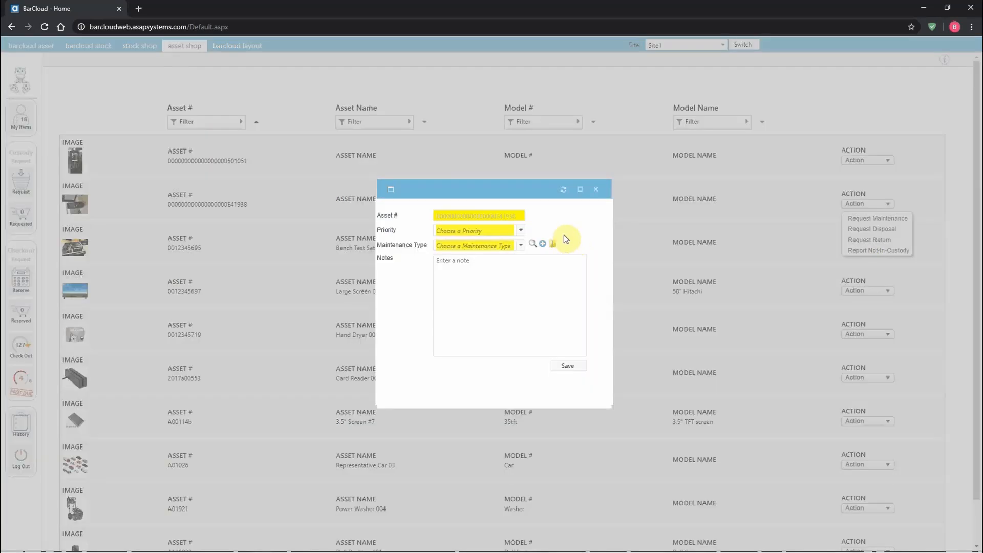
click(521, 232)
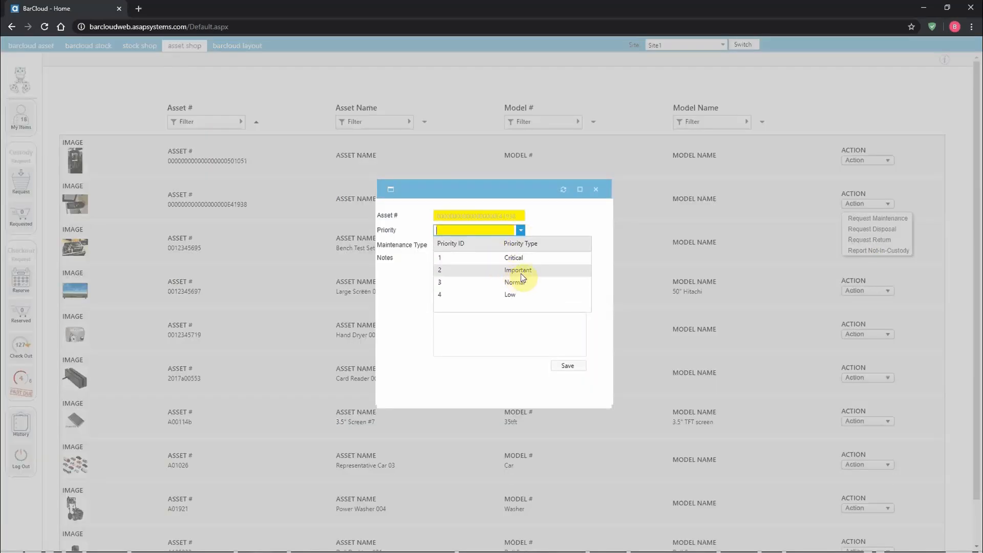
click(522, 275)
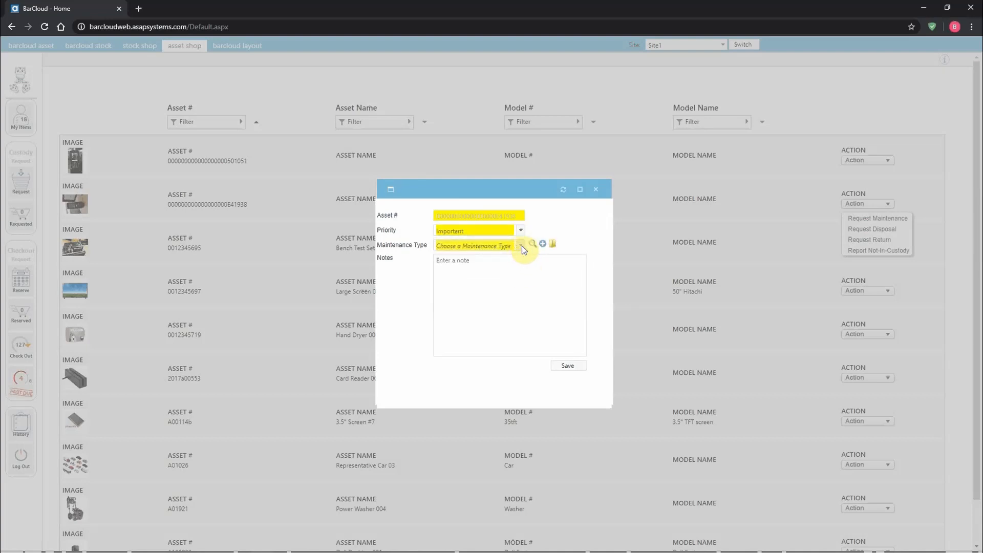
click(523, 246)
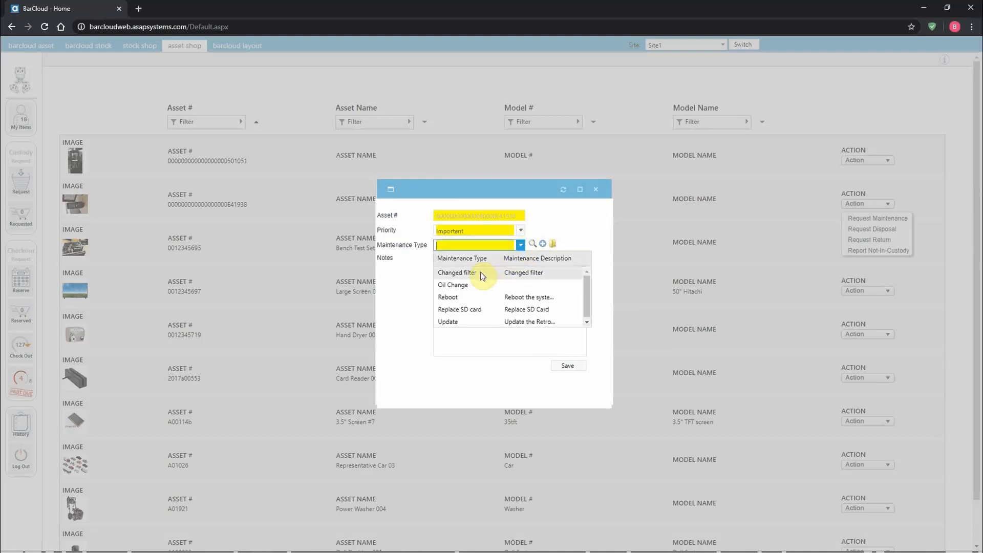
click(472, 298)
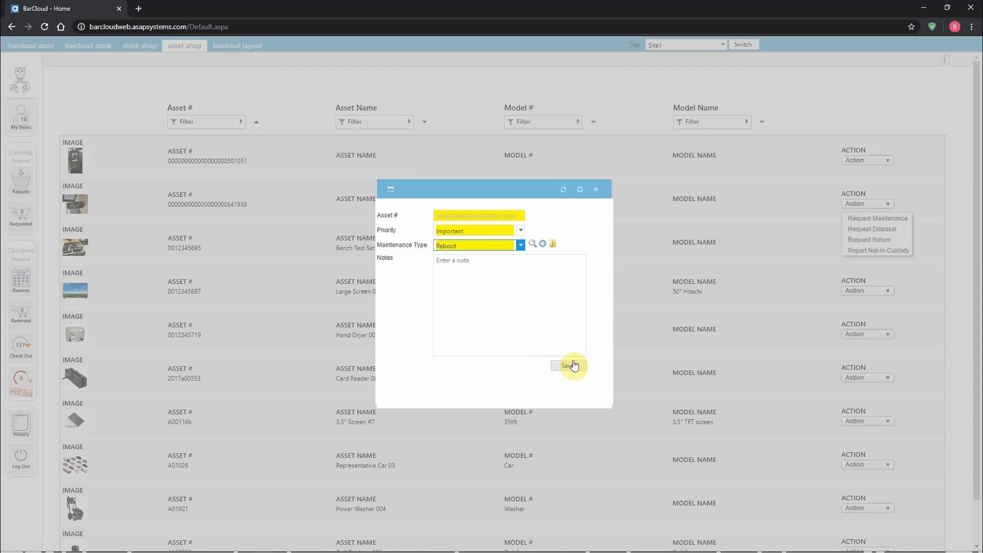
click(569, 365)
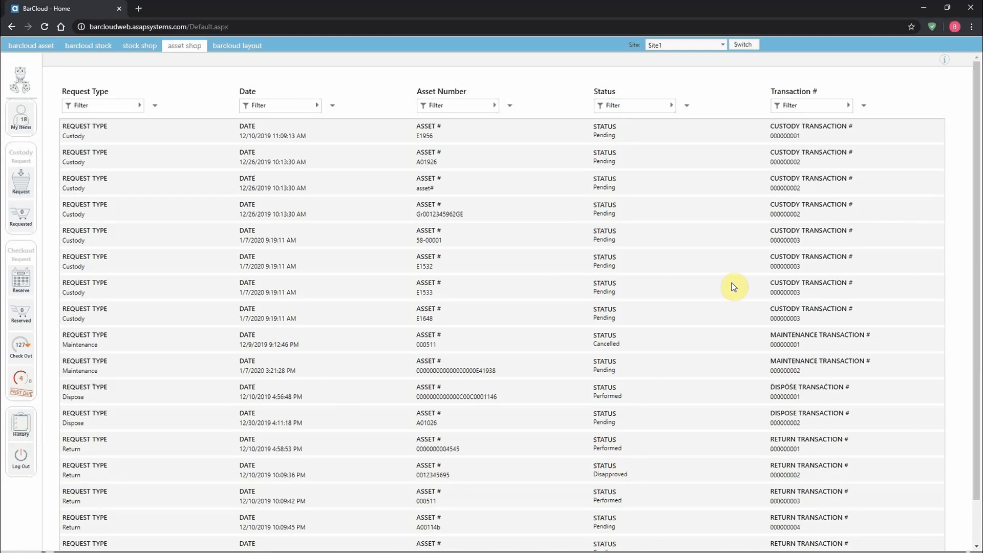
In barcloud asset, examine the move, disposal and maintenance request options and the actions offered for custody and maintenance requests.
click(49, 47)
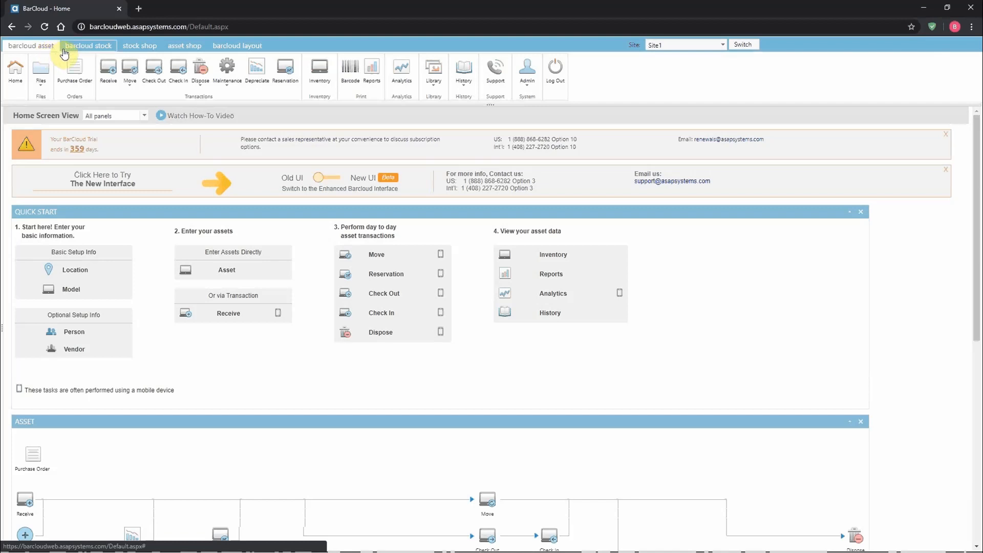
click(127, 77)
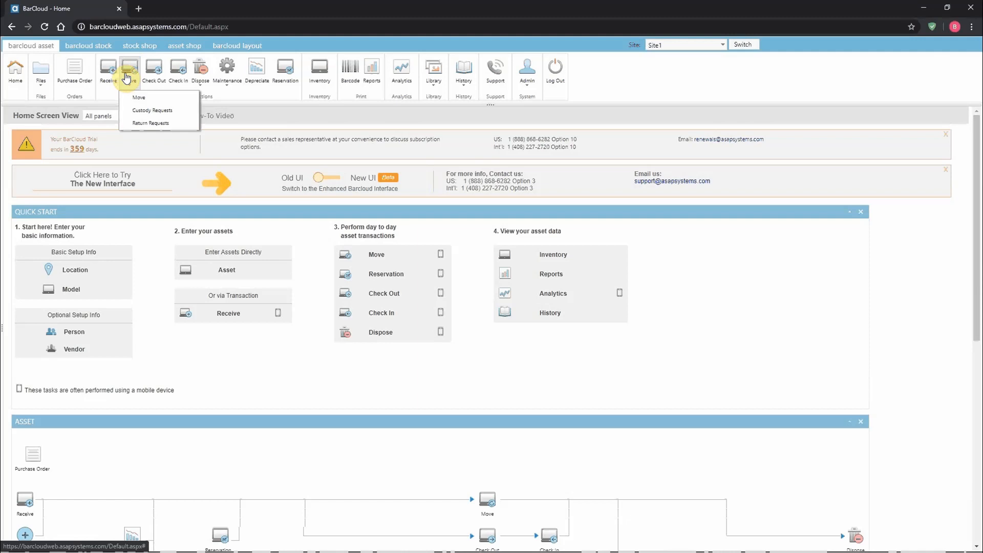
click(198, 82)
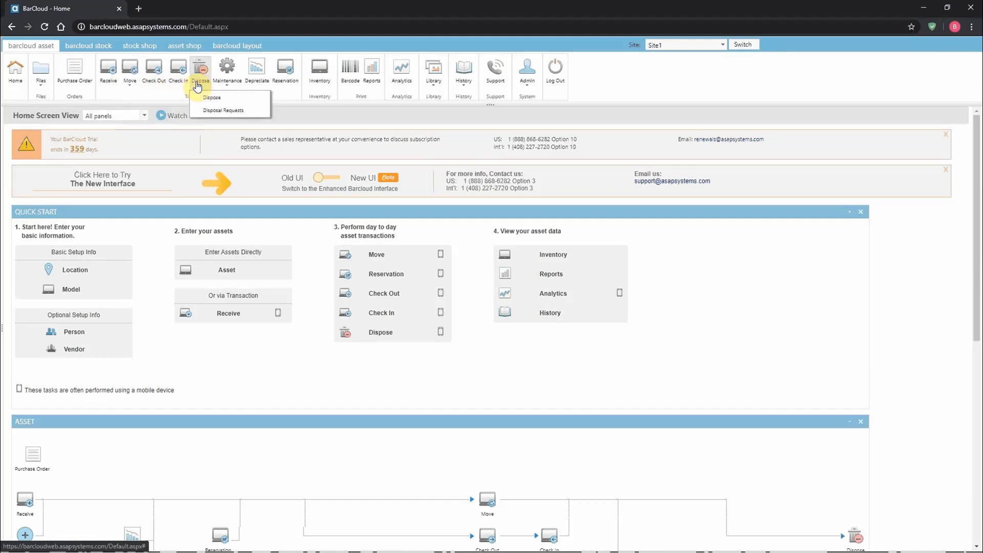
click(230, 87)
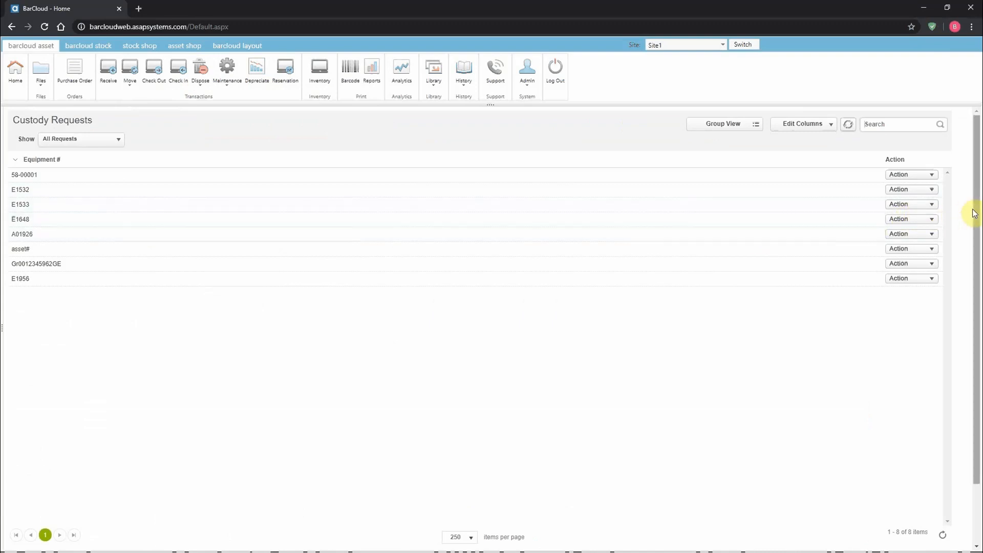
click(936, 176)
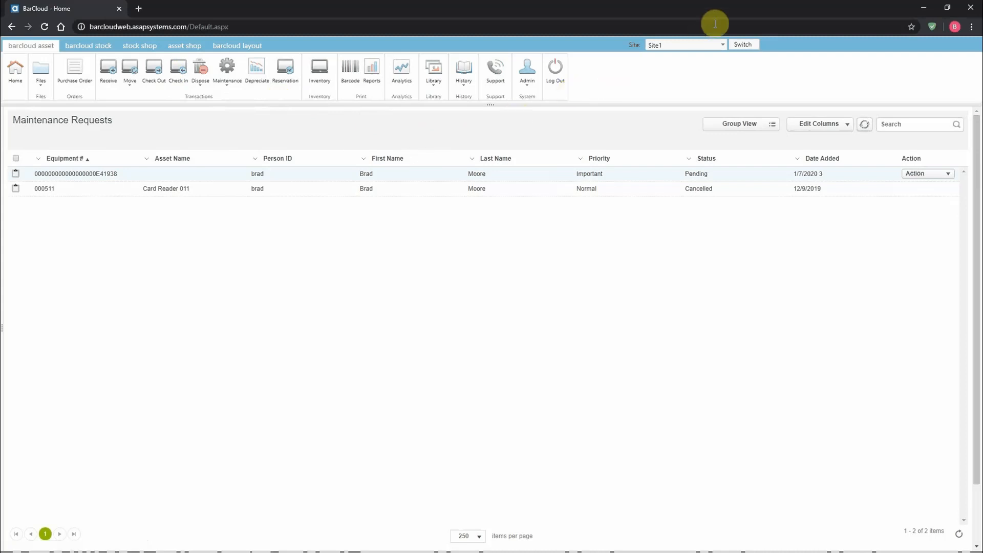
click(948, 175)
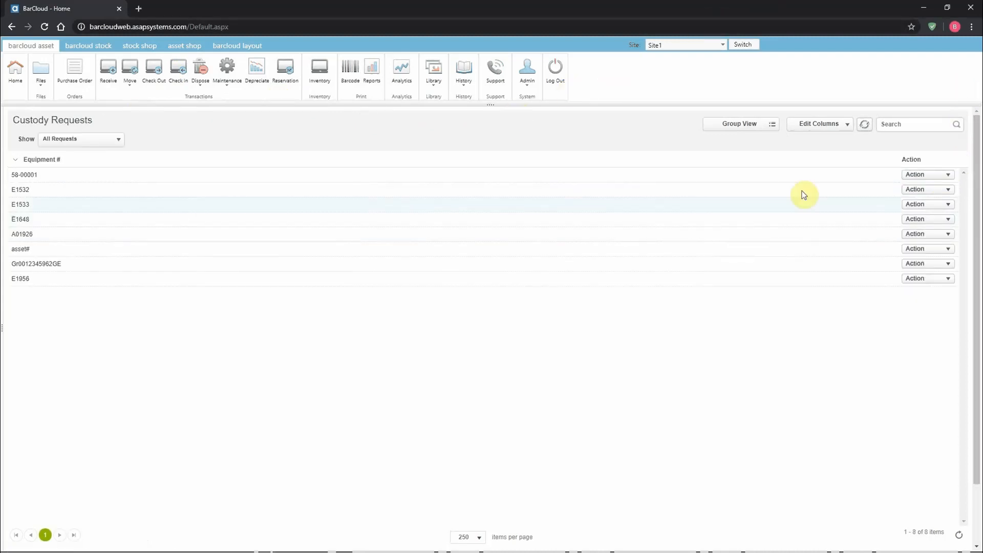
Approve the custody request for 58-00001 by processing the move transaction for all four requested printers.
click(932, 175)
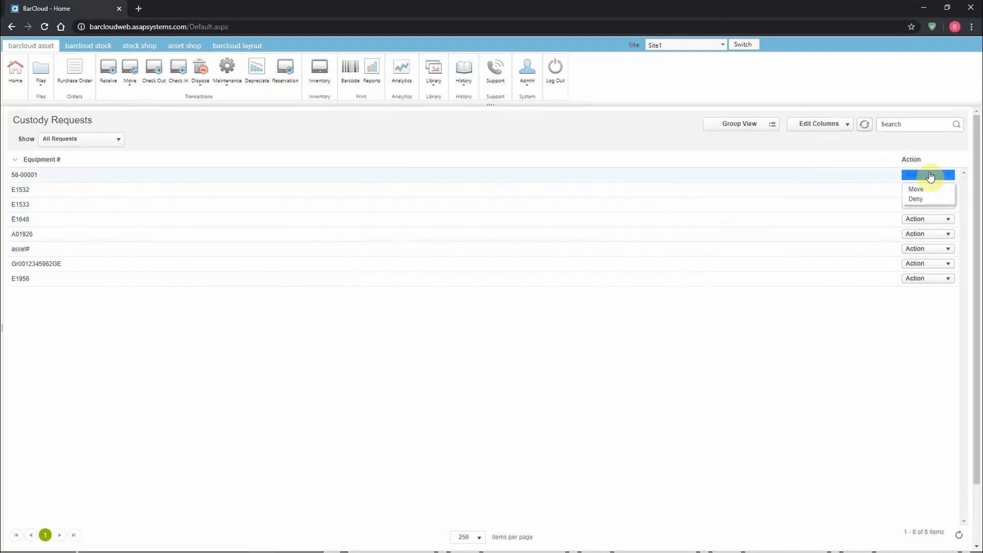
click(931, 188)
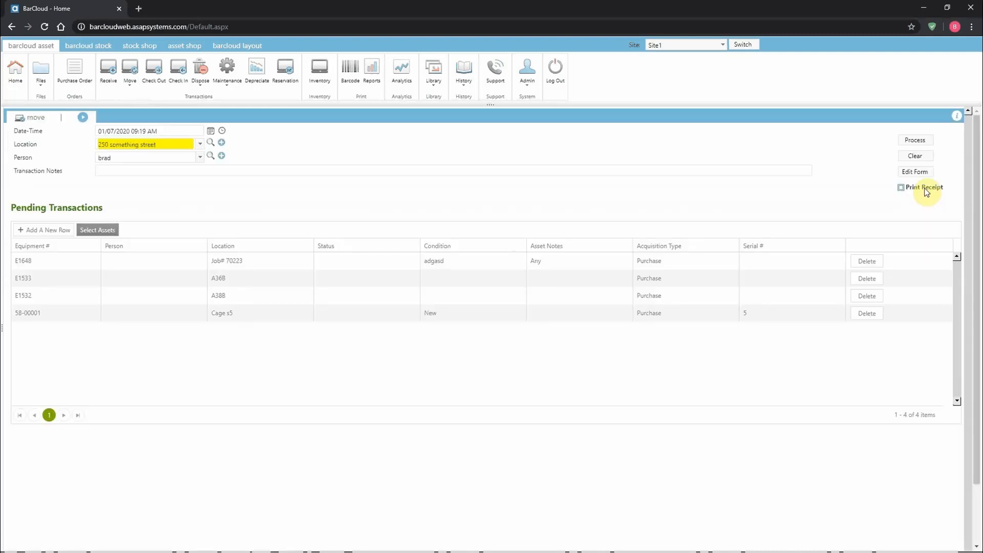
click(922, 142)
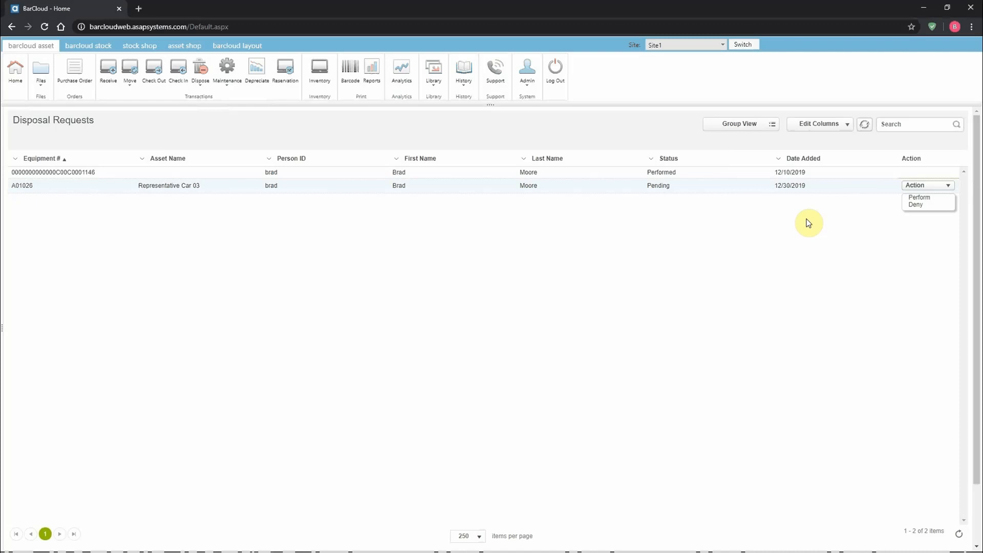
Perform the pending disposal request for asset A01026 with Dispose To set to End of Campain, including its children.
click(934, 198)
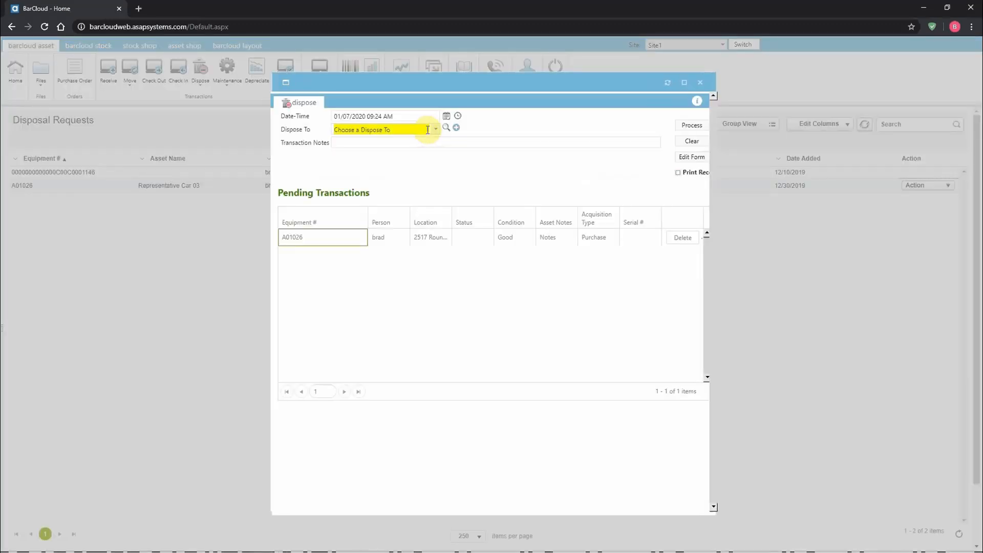
click(436, 130)
click(370, 182)
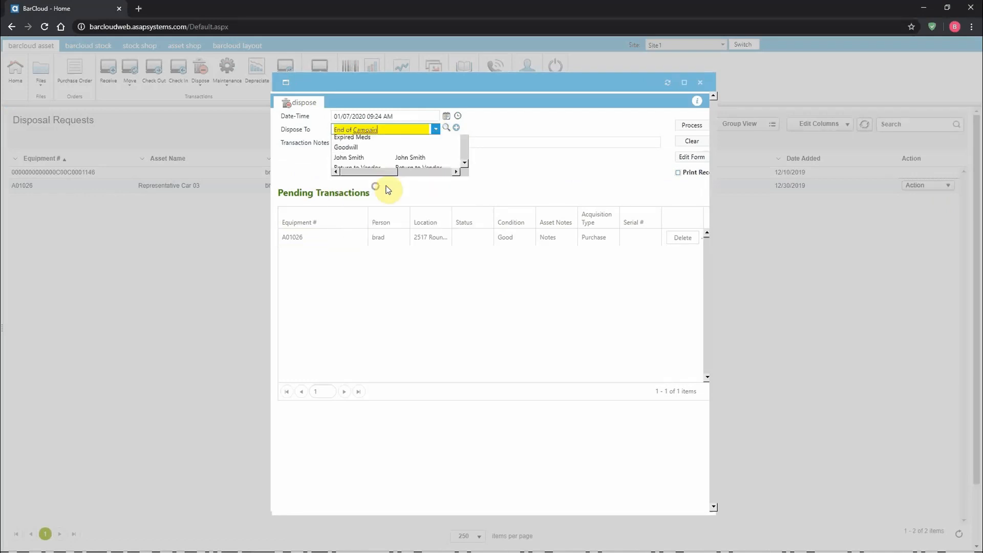
click(694, 125)
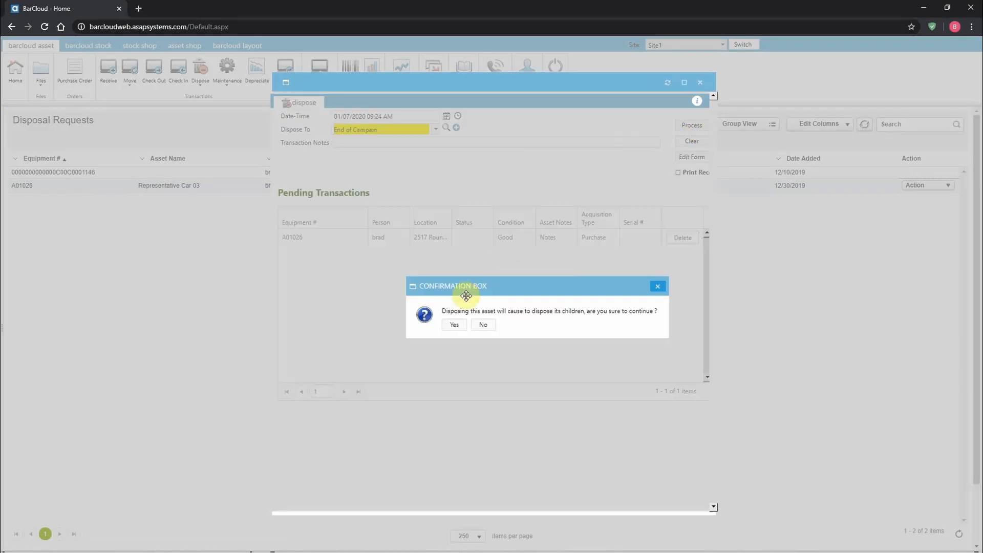
click(455, 326)
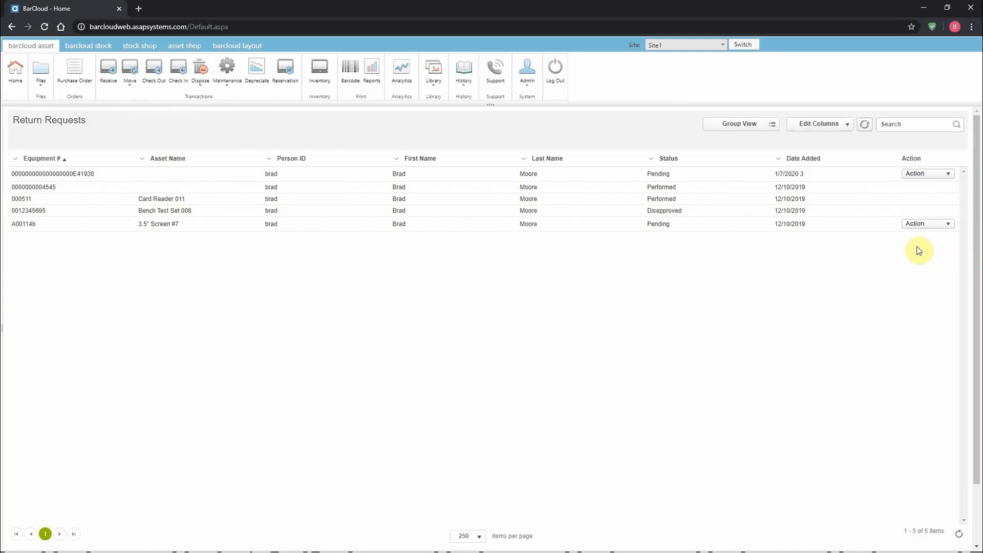
Perform the pending return request for asset A00114b, 3.5" Screen #7.
click(922, 227)
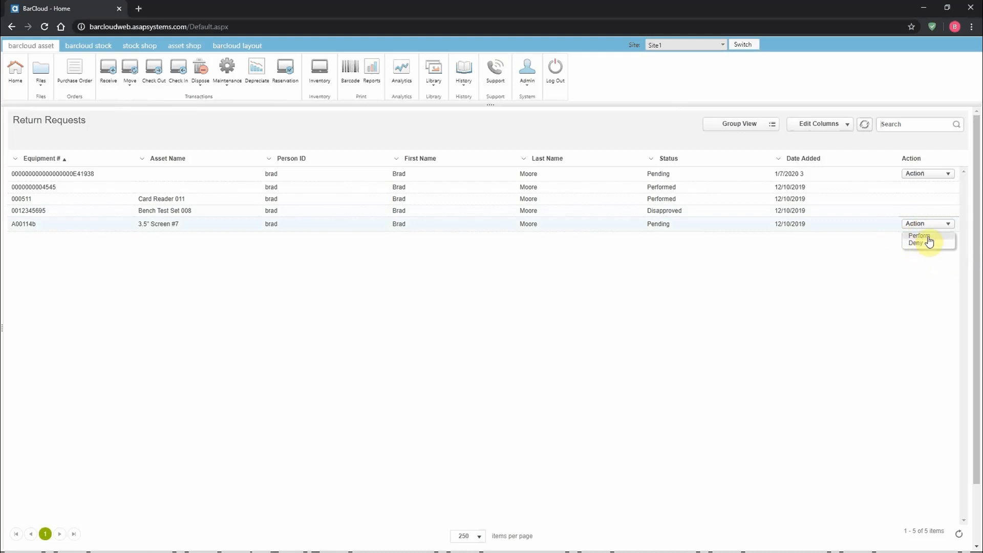
click(922, 239)
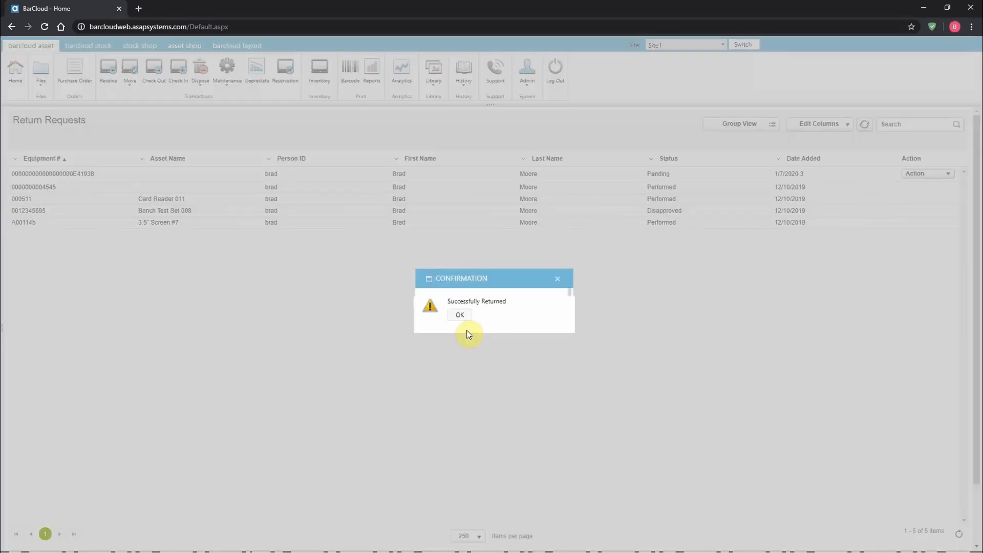